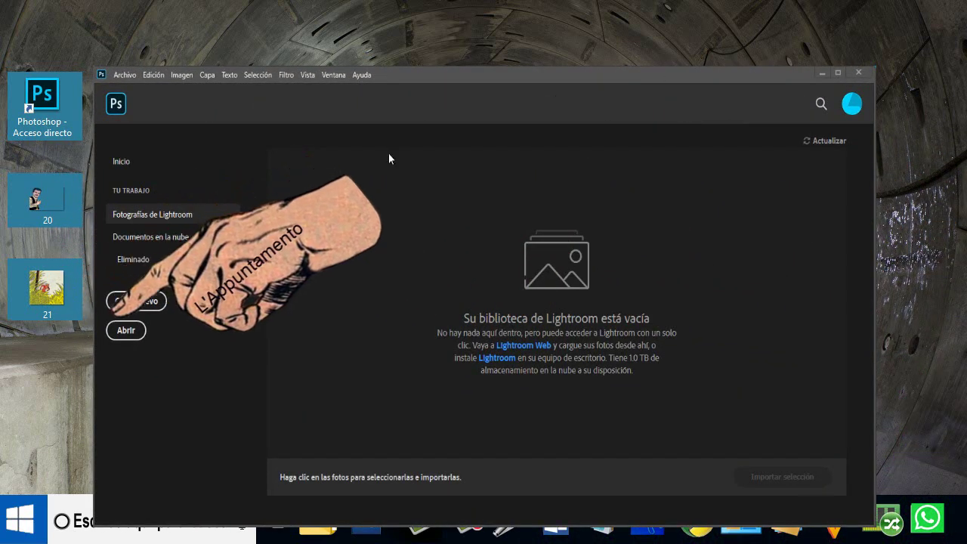
# Open 20.png and 21.png from the Escritorio folder as separate documents.
pyautogui.click(128, 331)
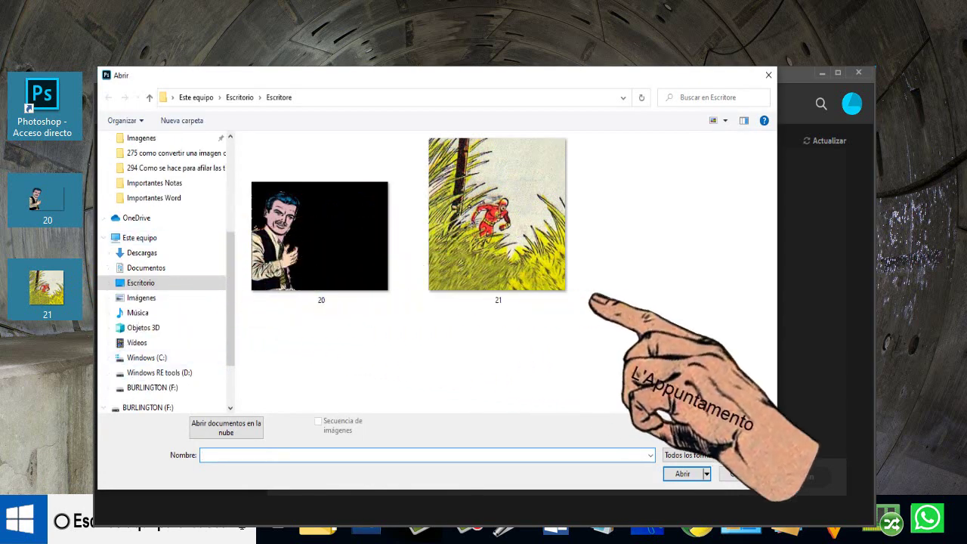
pyautogui.moveTo(609, 309); pyautogui.dragTo(311, 232)
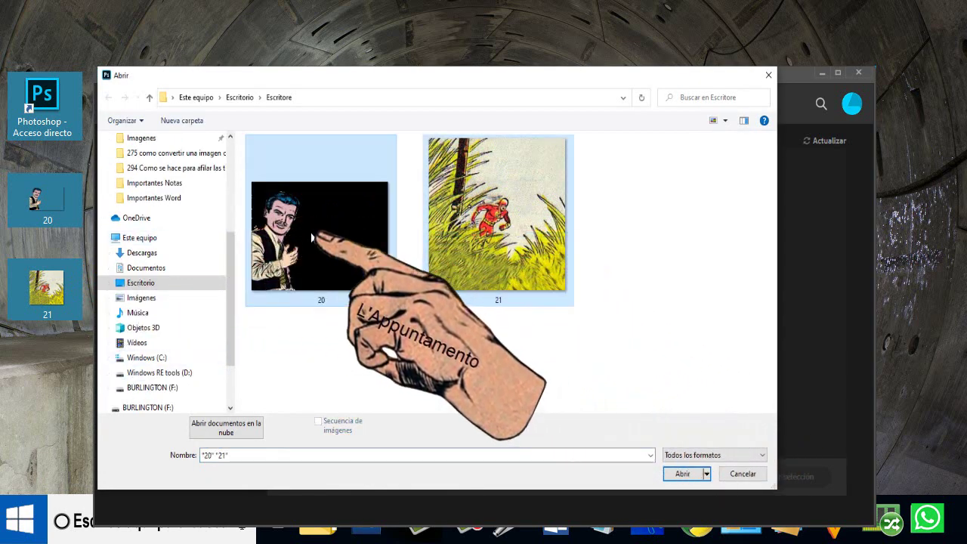
pyautogui.click(687, 477)
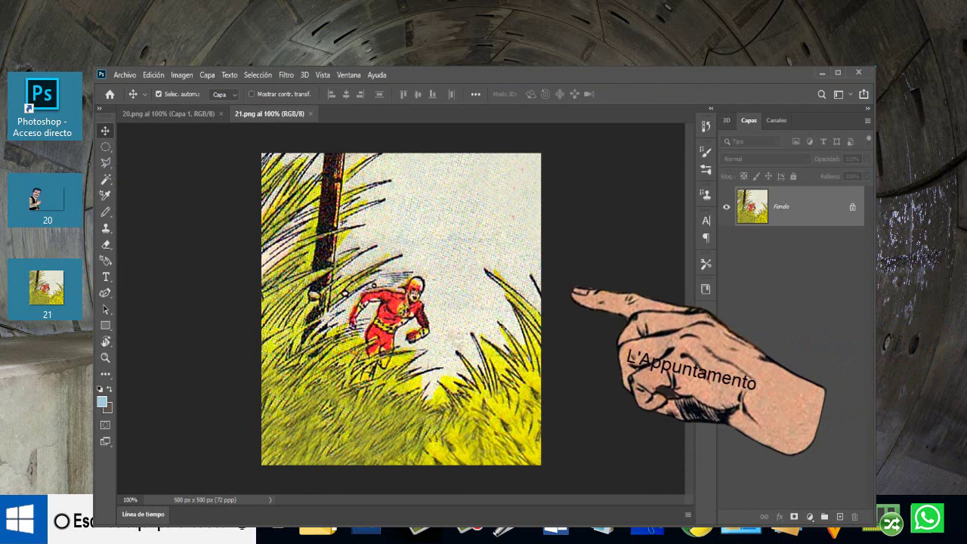
# Wrap the 21.png layer onto a 3D sphere mesh using the Esfera mesh preset.
pyautogui.click(304, 75)
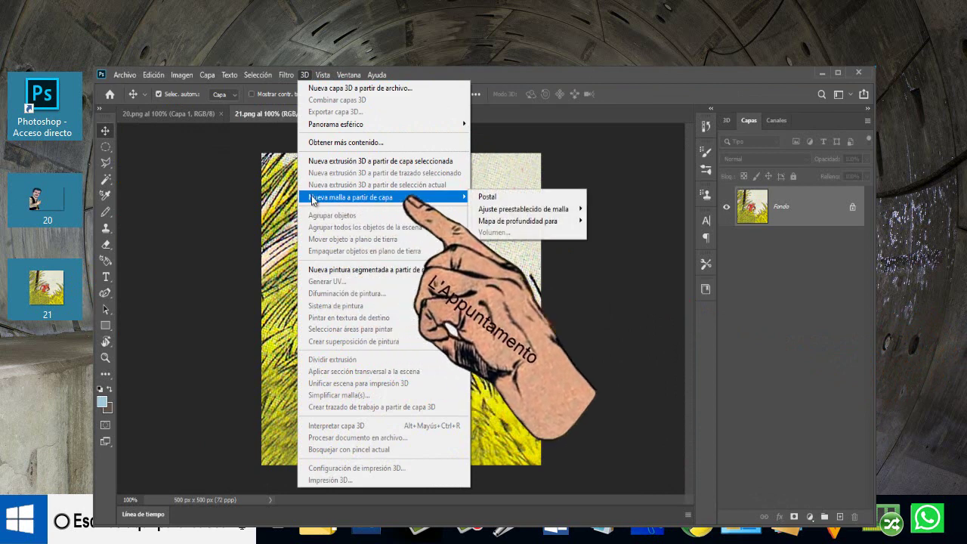
pyautogui.moveTo(349, 198)
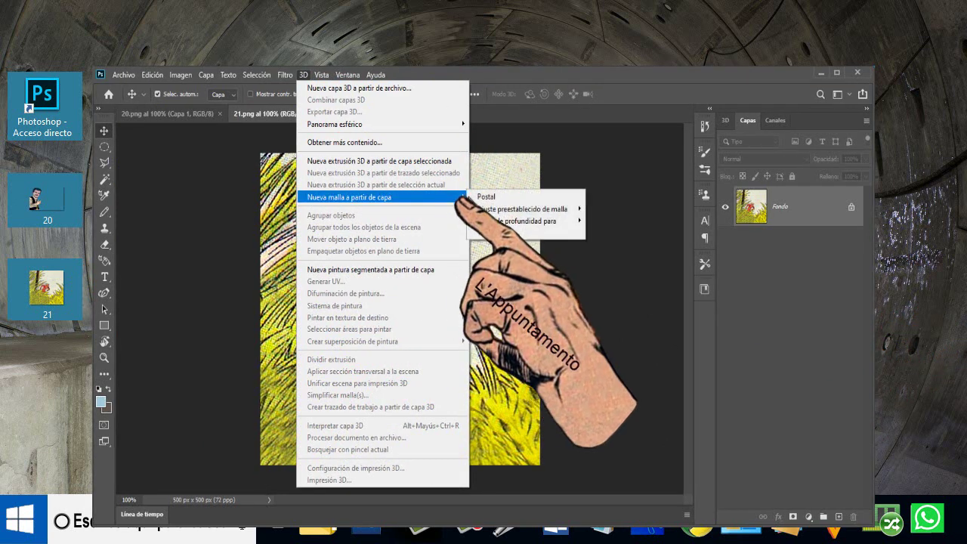
pyautogui.moveTo(522, 209)
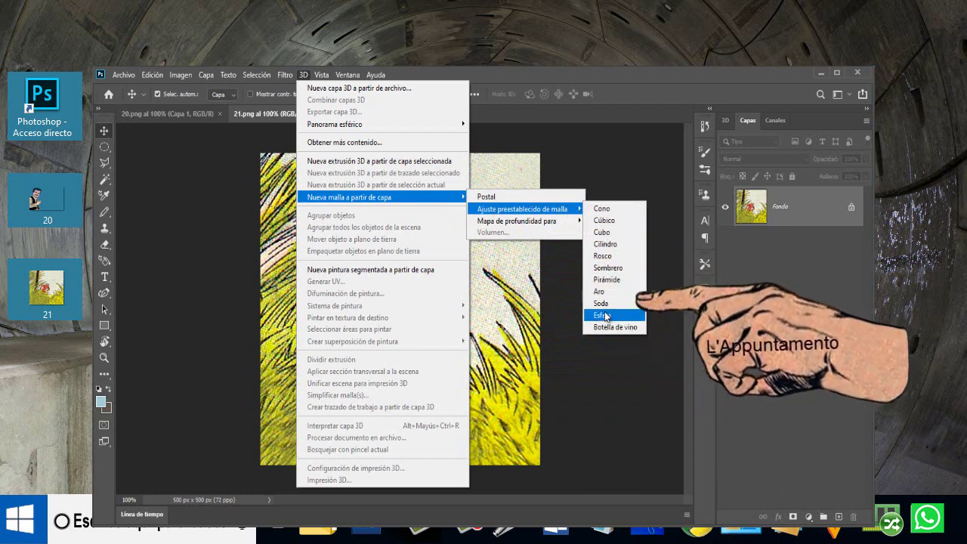
pyautogui.click(603, 315)
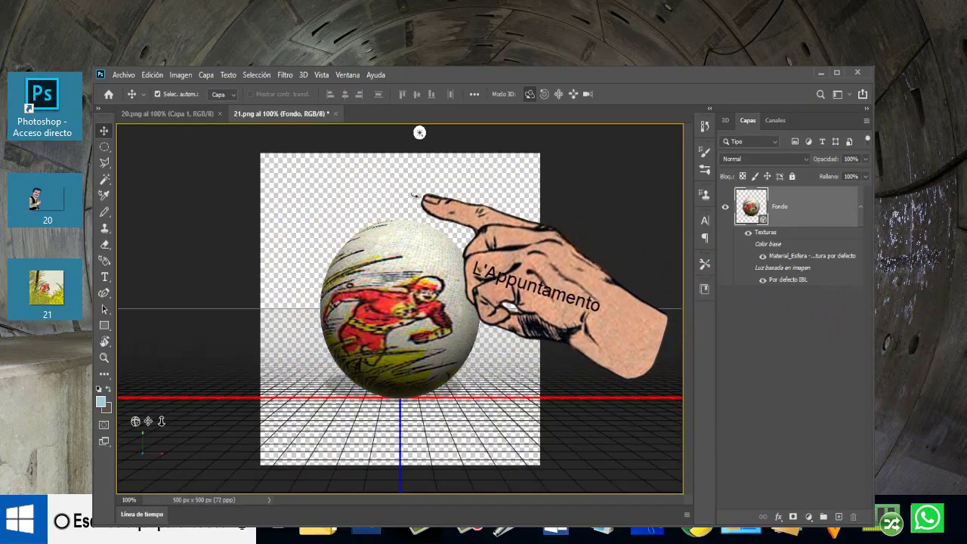
# Orbit the 3D sphere until the red running hero faces forward.
pyautogui.moveTo(421, 206)
pyautogui.mouseDown()
pyautogui.moveTo(432, 358)
pyautogui.moveTo(524, 278)
pyautogui.moveTo(507, 224)
pyautogui.moveTo(449, 192)
pyautogui.moveTo(415, 195)
pyautogui.moveTo(410, 216)
pyautogui.moveTo(383, 184)
pyautogui.moveTo(403, 164)
pyautogui.moveTo(433, 184)
pyautogui.moveTo(488, 184)
pyautogui.moveTo(482, 161)
pyautogui.moveTo(466, 173)
pyautogui.mouseUp()
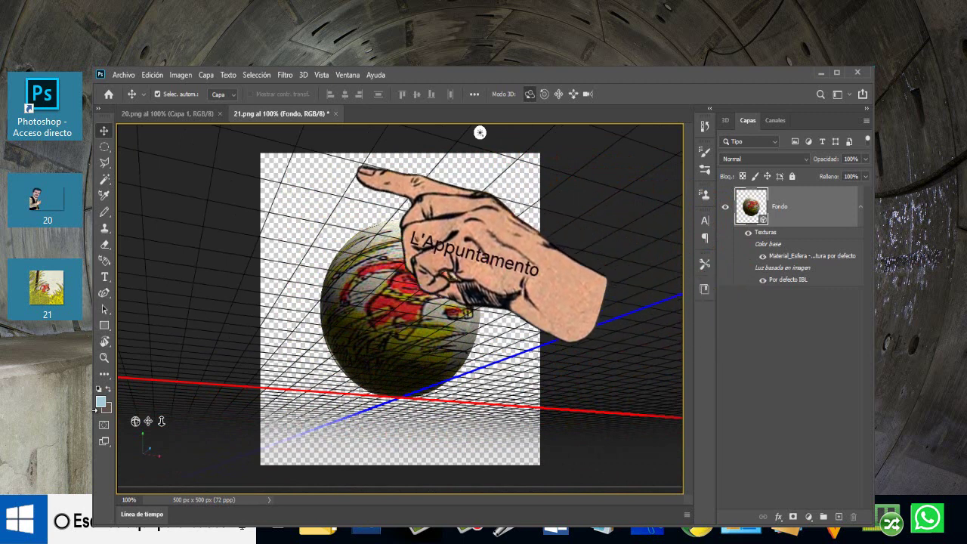
pyautogui.click(104, 148)
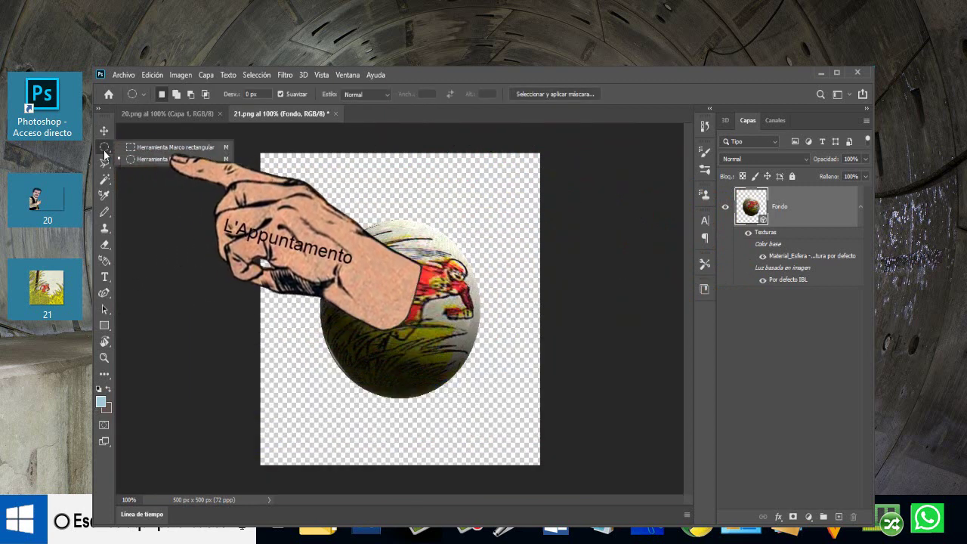
# Draw an elliptical selection around the sphere and copy it.
pyautogui.click(151, 158)
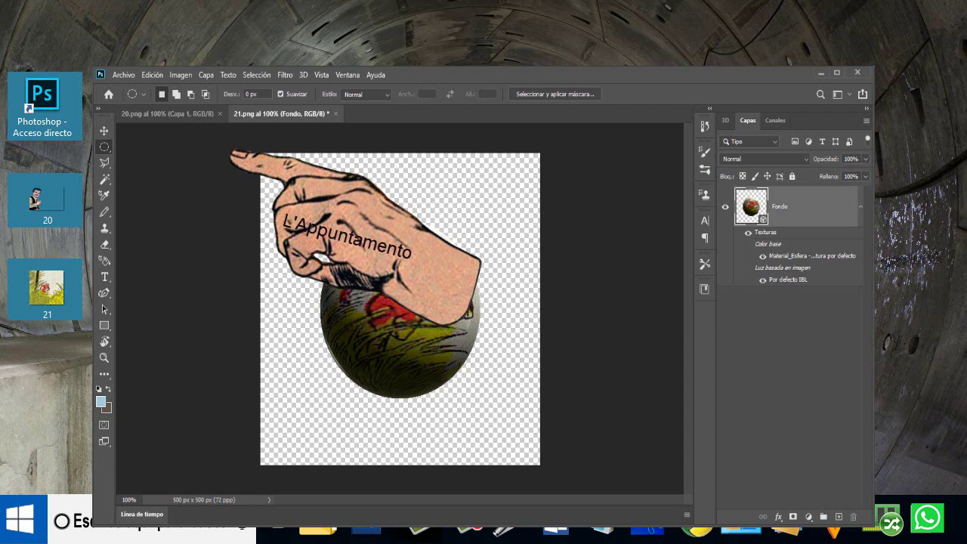
pyautogui.moveTo(326, 225)
pyautogui.mouseDown()
pyautogui.moveTo(378, 265)
pyautogui.moveTo(461, 386)
pyautogui.mouseUp()
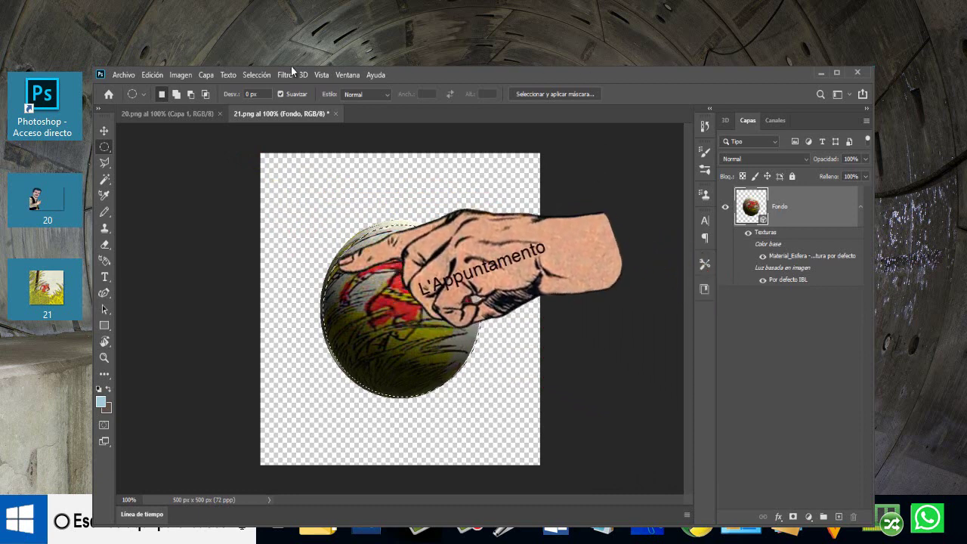
pyautogui.click(151, 76)
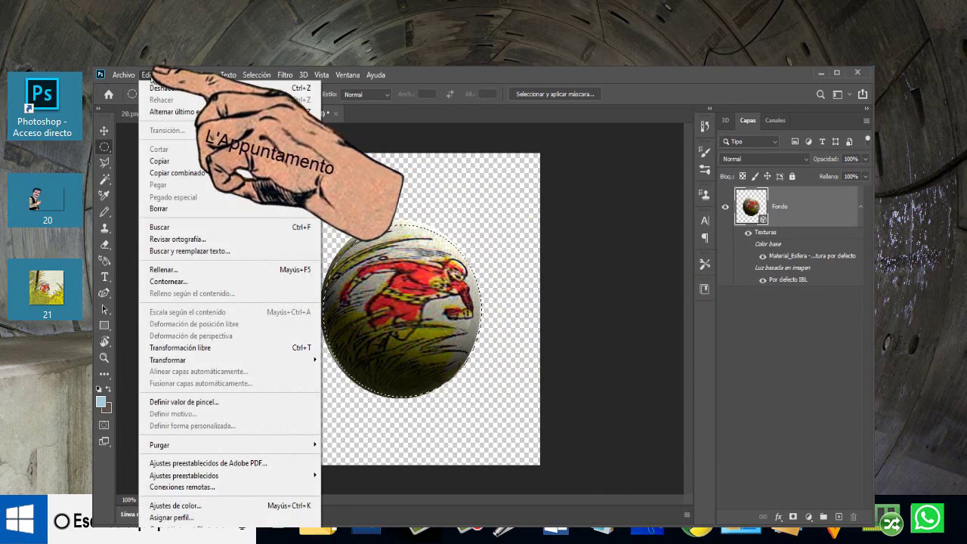
pyautogui.click(153, 162)
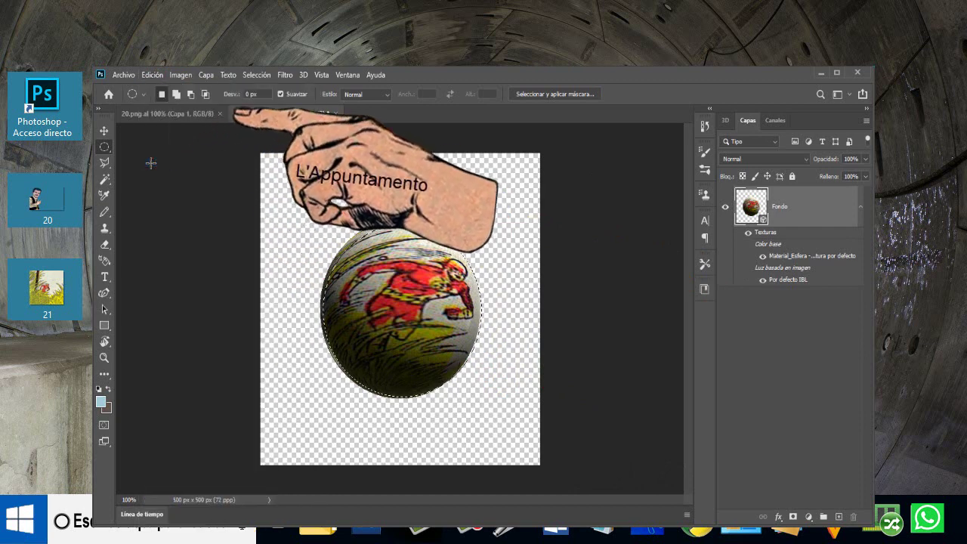
# Paste the sphere into 20.png as new layer Capa 2 and move it up and right.
pyautogui.click(168, 113)
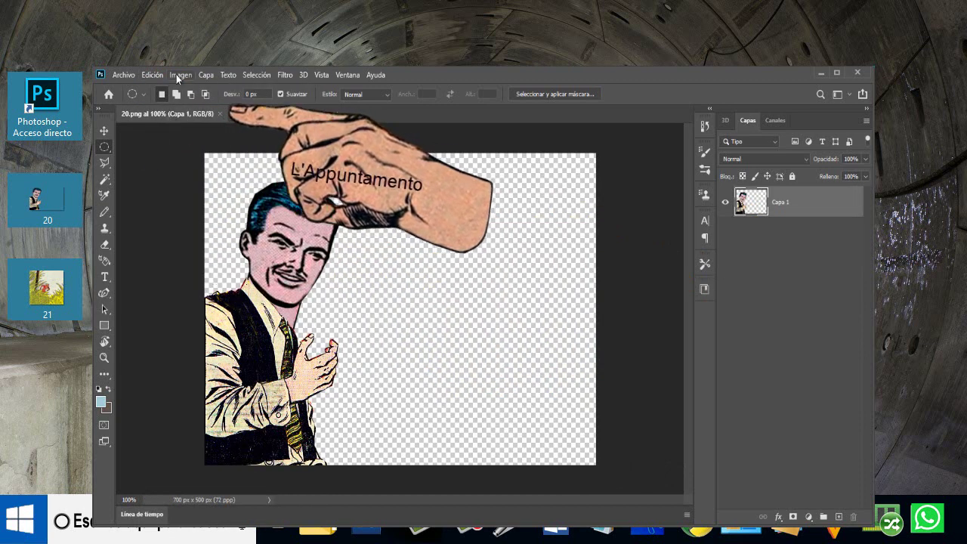
pyautogui.click(153, 75)
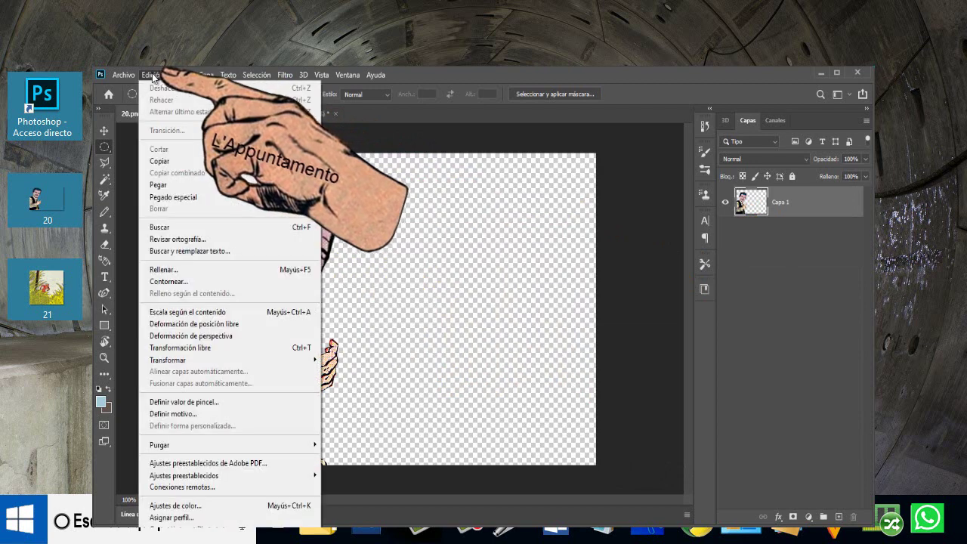
pyautogui.click(155, 187)
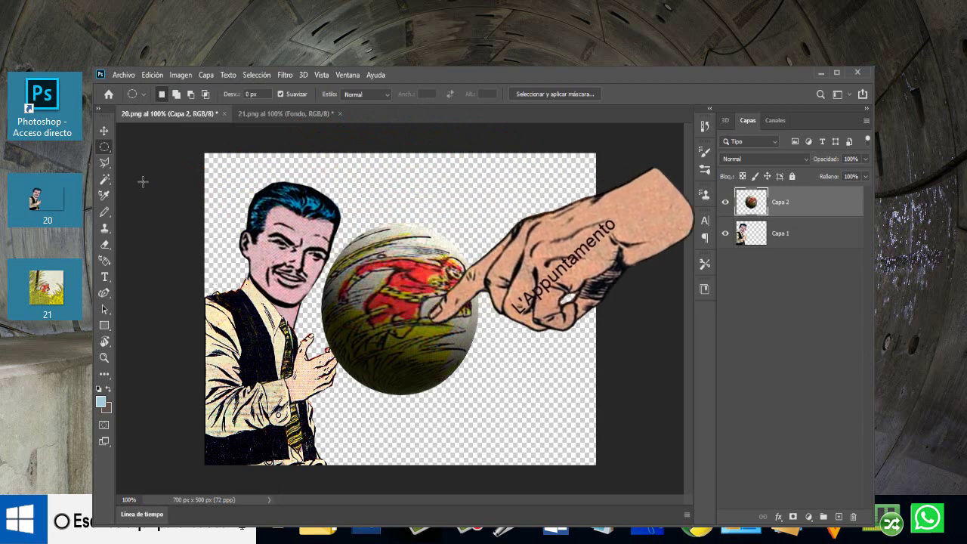
pyautogui.click(105, 131)
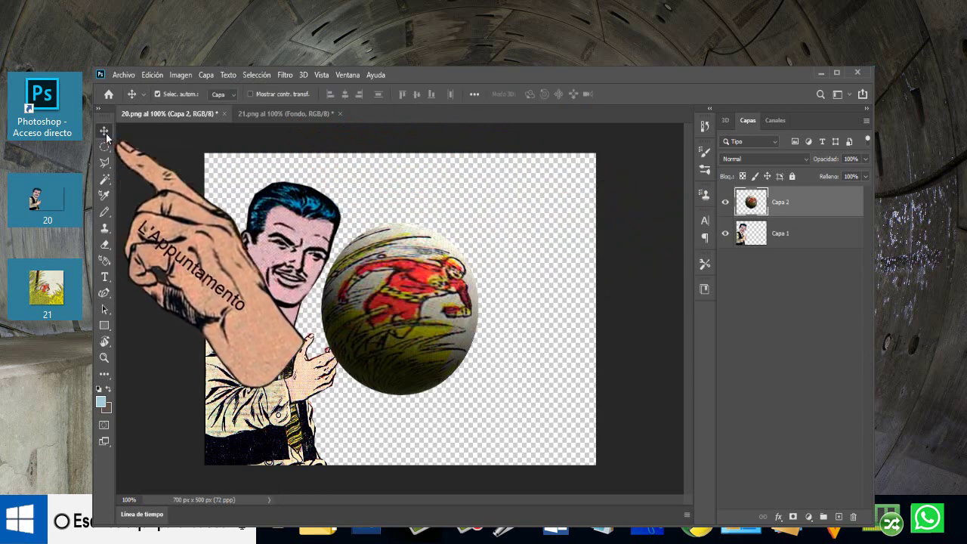
pyautogui.moveTo(386, 304)
pyautogui.mouseDown()
pyautogui.moveTo(489, 238)
pyautogui.moveTo(441, 229)
pyautogui.mouseUp()
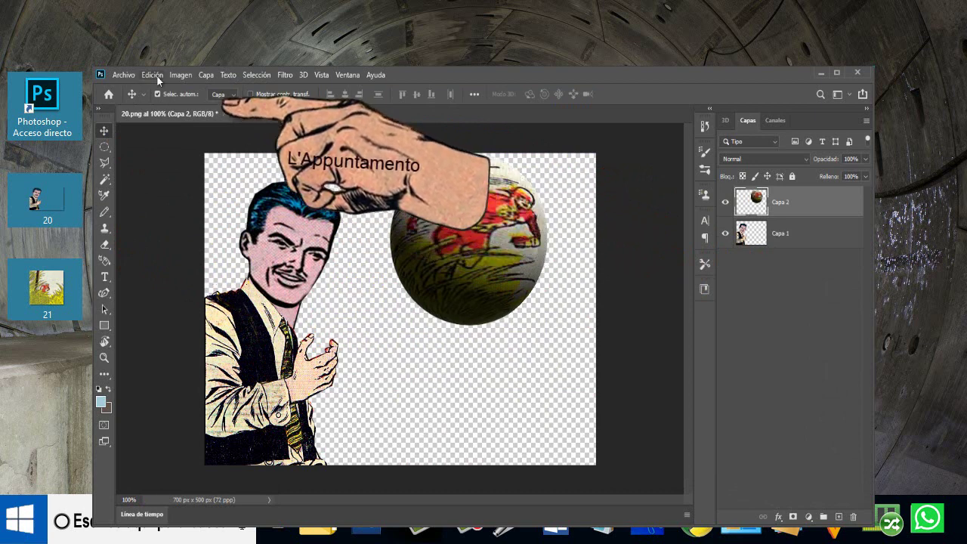
# Free-transform the sphere down to 44.73% and place it above the man's raised hand.
pyautogui.click(157, 75)
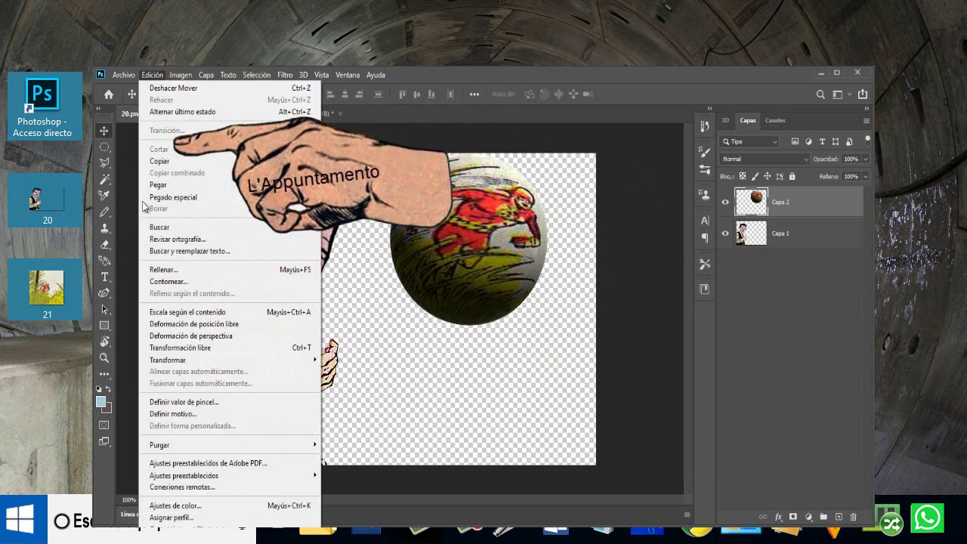
pyautogui.click(158, 349)
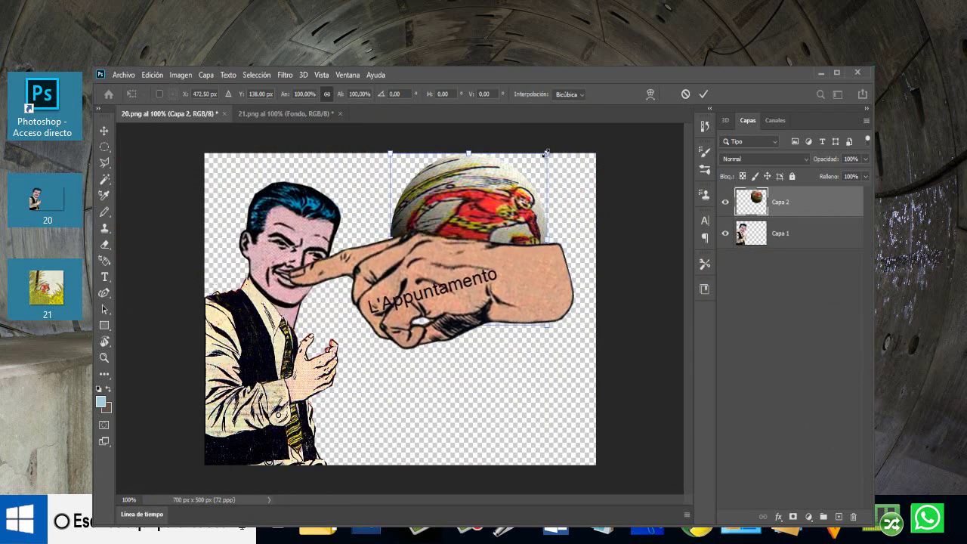
pyautogui.moveTo(547, 153); pyautogui.dragTo(467, 242)
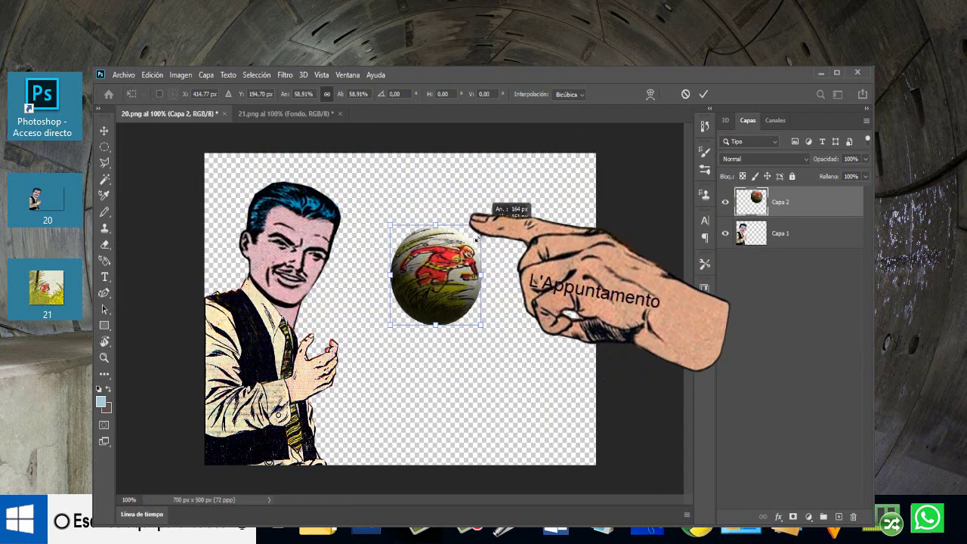
pyautogui.moveTo(426, 289); pyautogui.dragTo(343, 302)
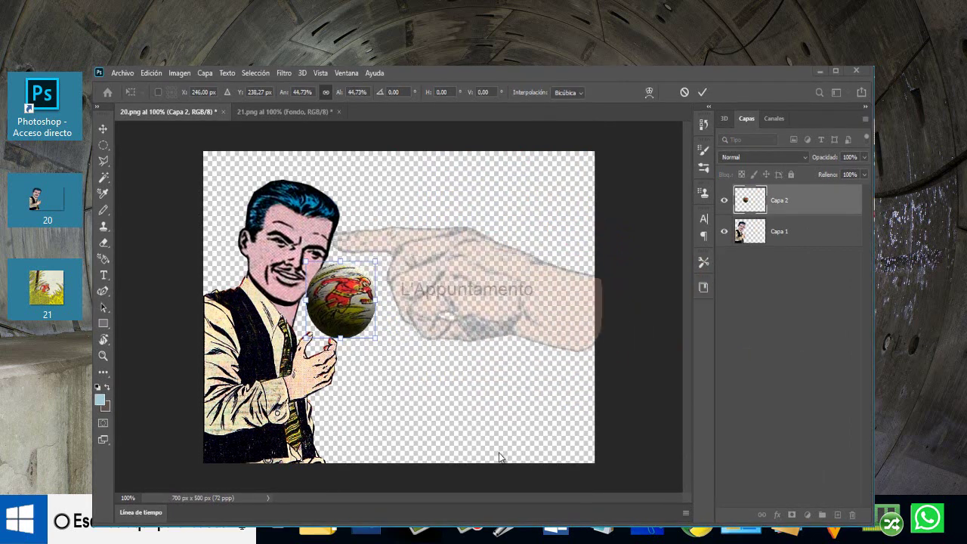
# Save the composition as PNG 'Mi primera imagen editada', accepting the PNG options.
pyautogui.click(123, 74)
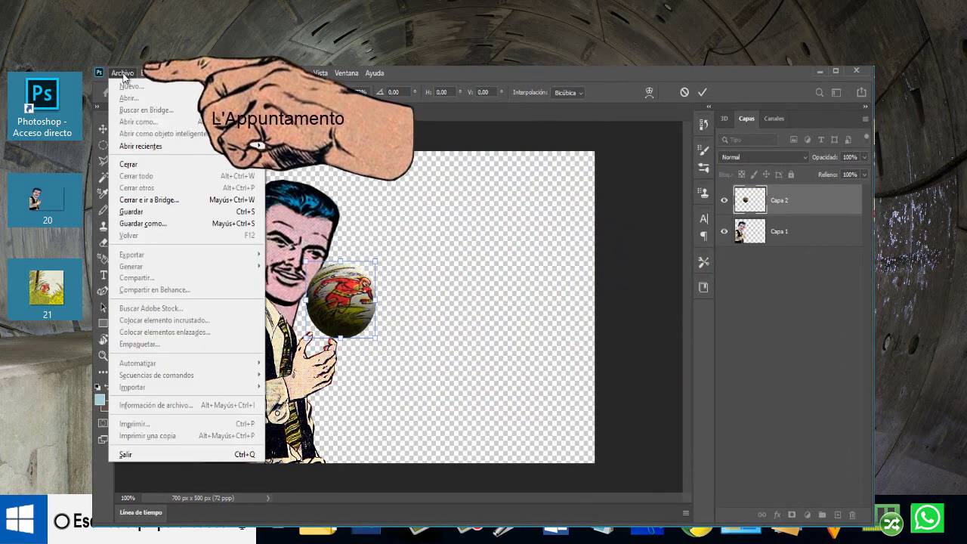
pyautogui.click(125, 225)
pyautogui.write('me')
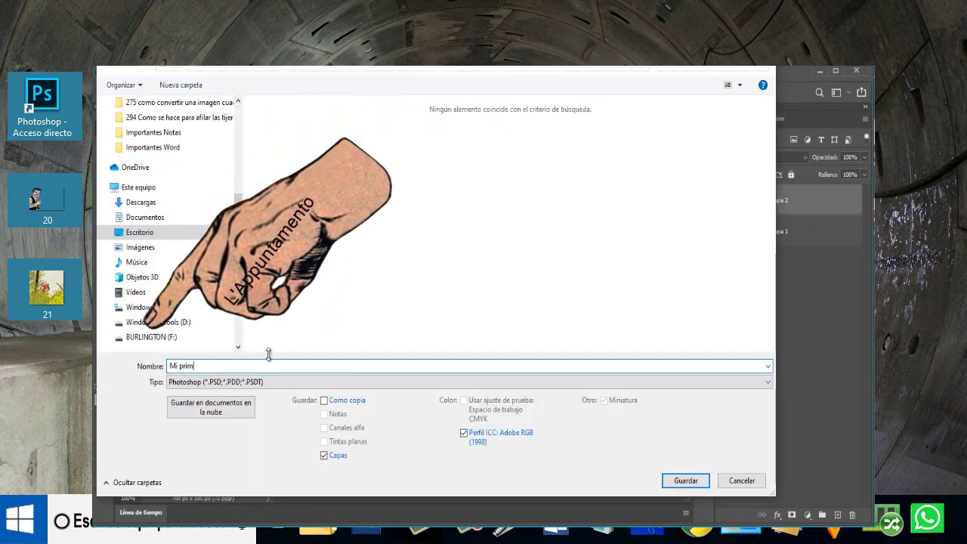
pyautogui.write('tra imagen editada')
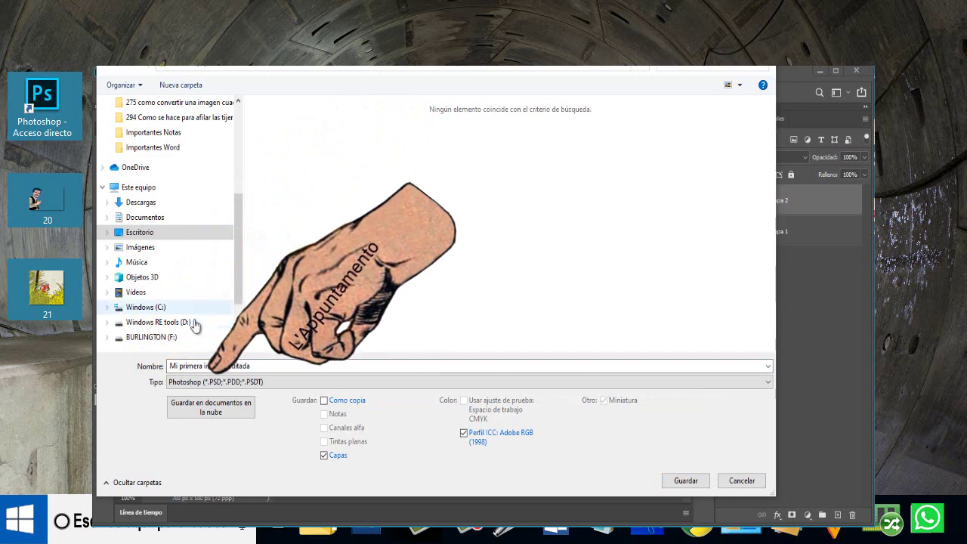
pyautogui.click(178, 383)
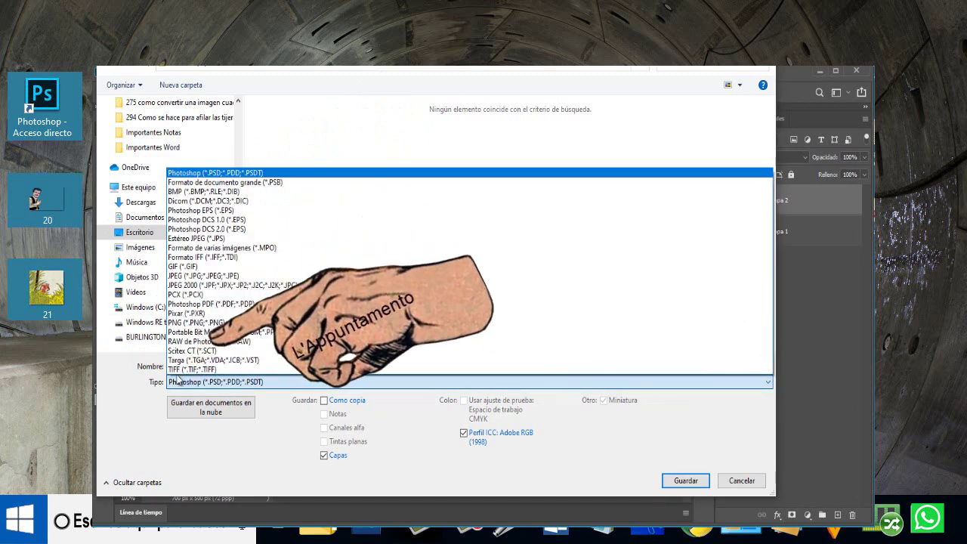
pyautogui.click(187, 324)
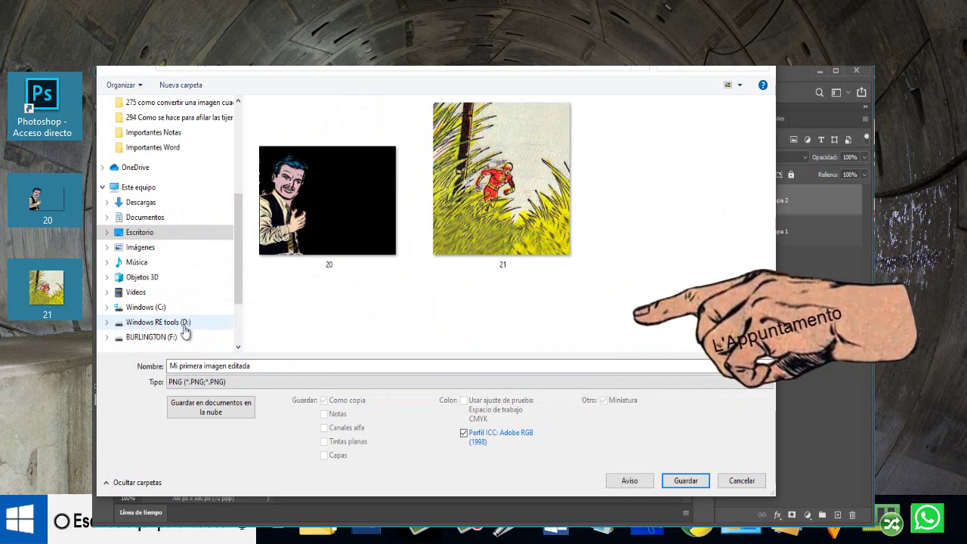
pyautogui.click(686, 480)
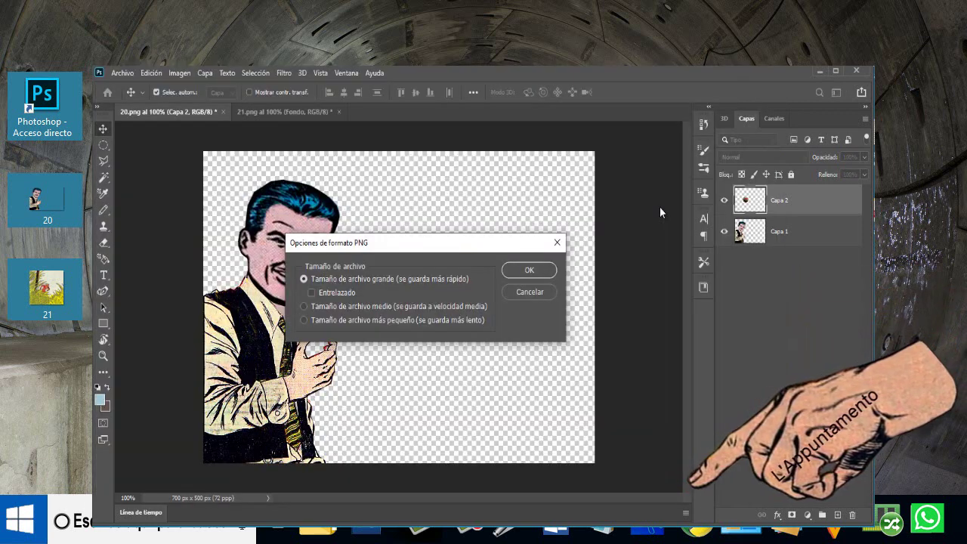
pyautogui.click(522, 271)
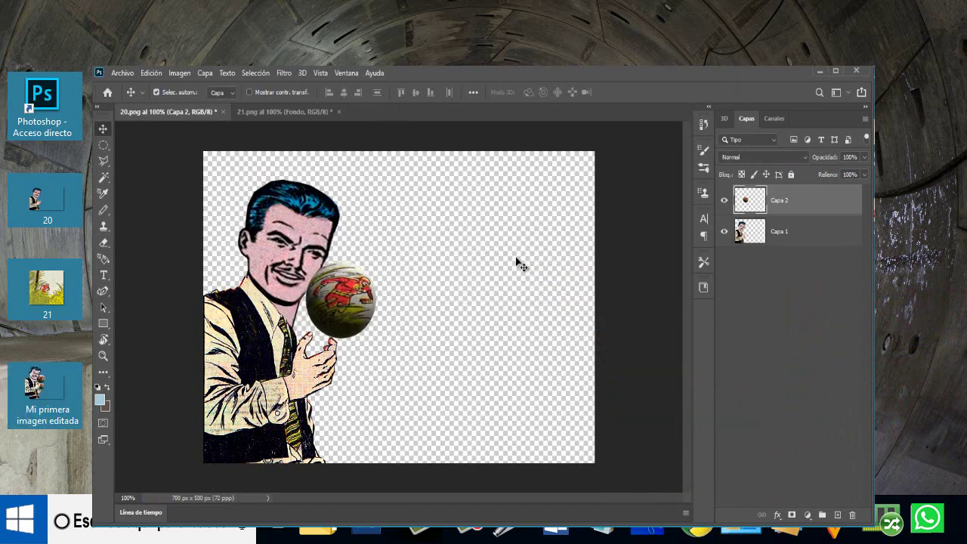